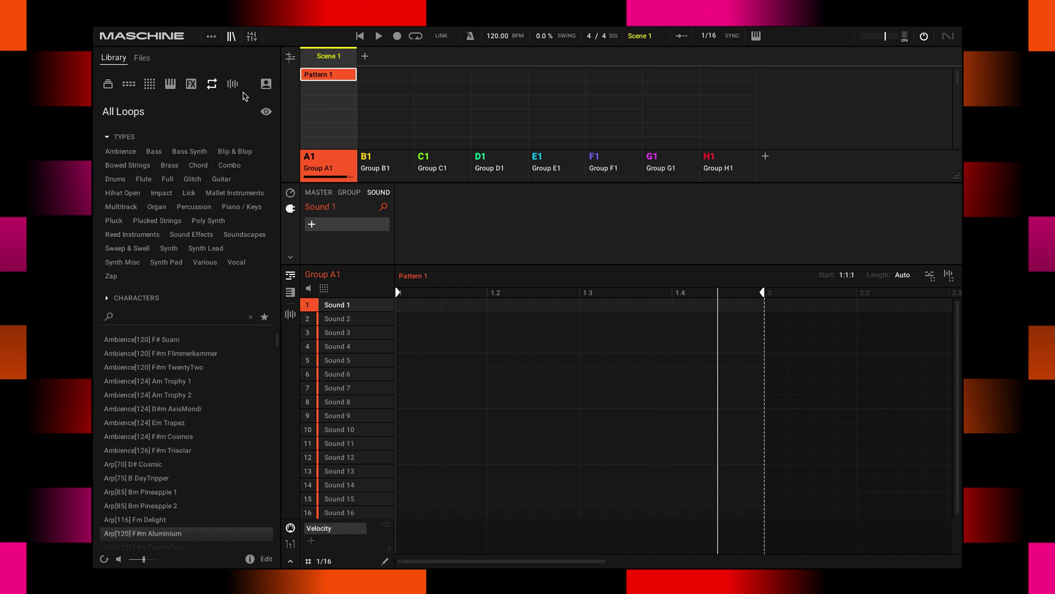
Browse the library's one-shot samples, then switch to loops such as Arp[120] F#m Aluminium
left_click(234, 85)
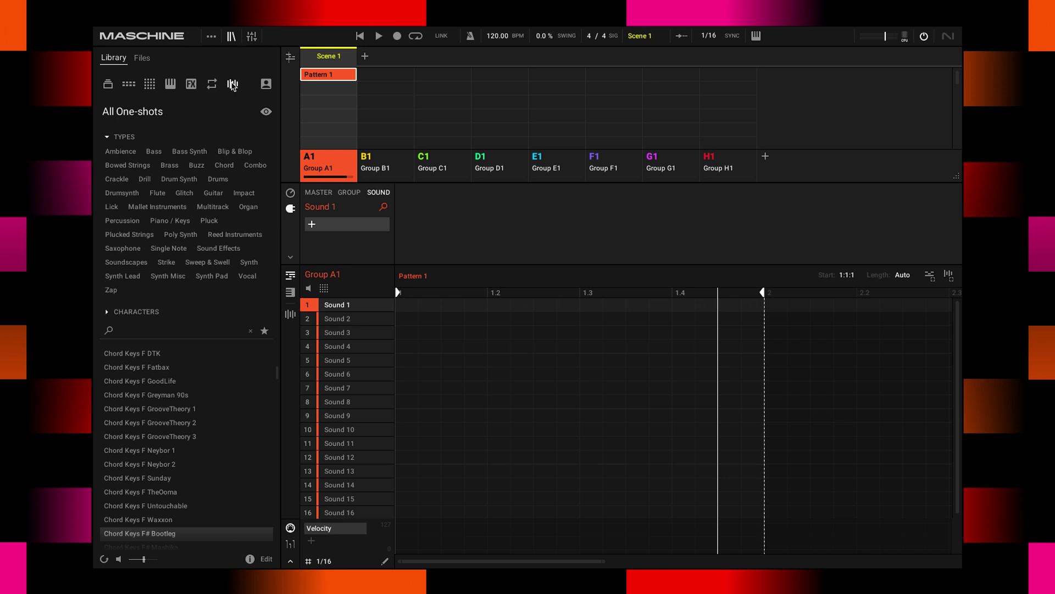
left_click(212, 85)
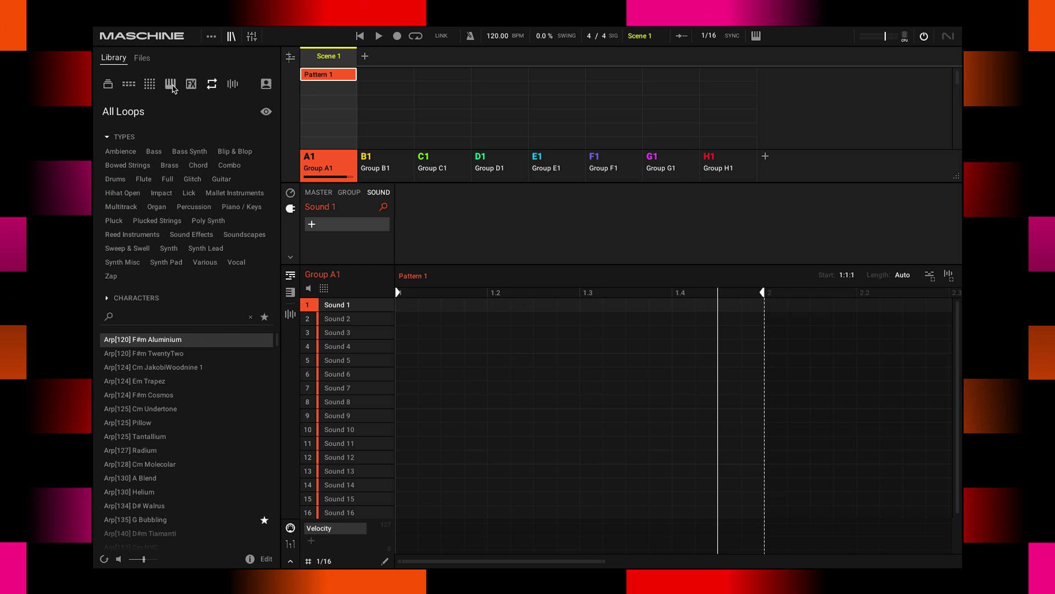
Show All Instruments as category tiles and scroll from Drums & Percussion through Synthesizers
left_click(170, 85)
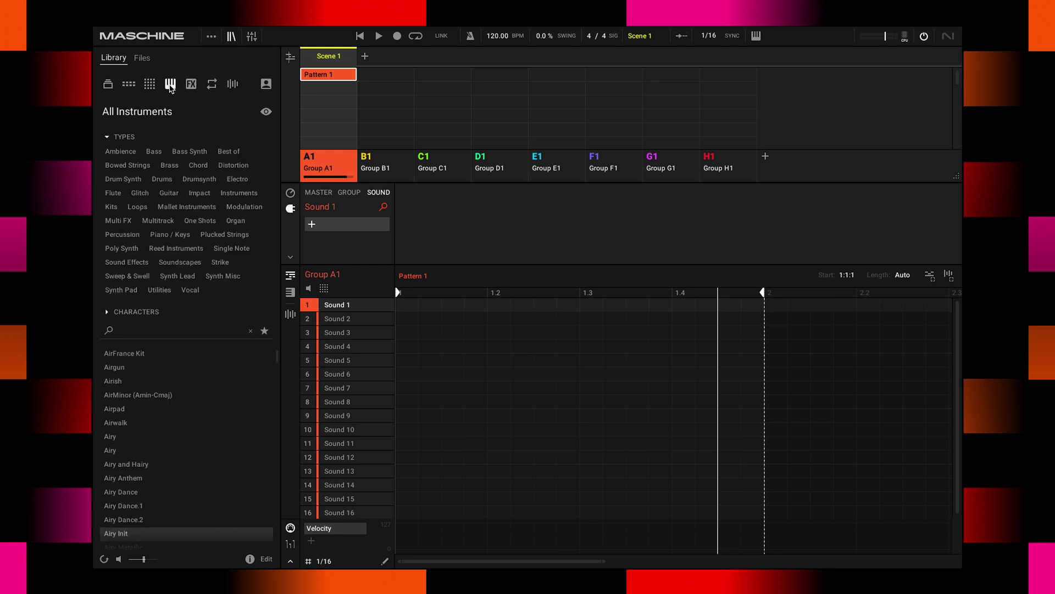
left_click(168, 113)
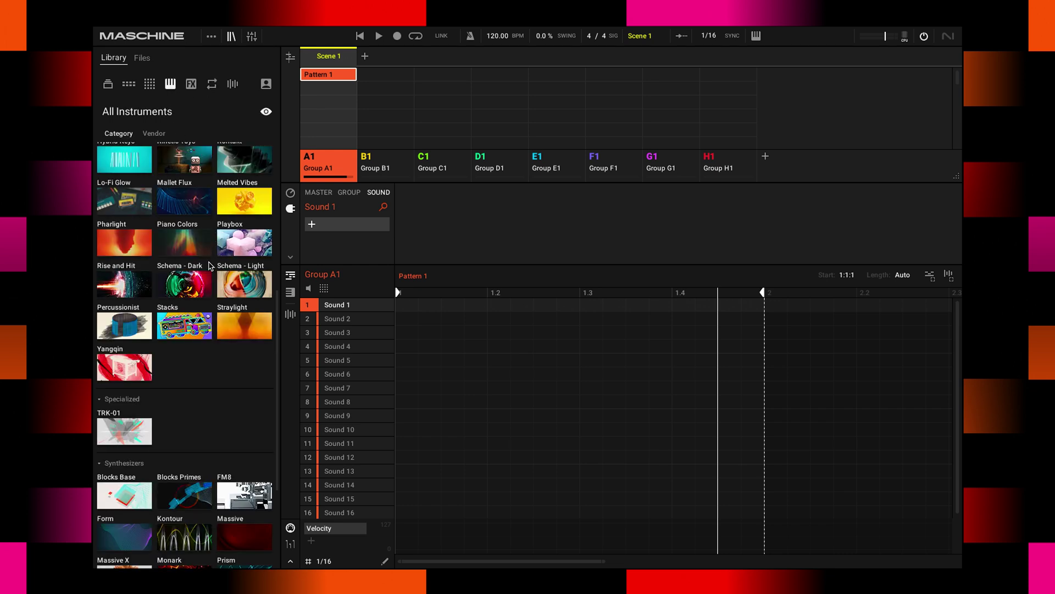
scroll(206, 275, "down", 4)
scroll(201, 288, "up", 10)
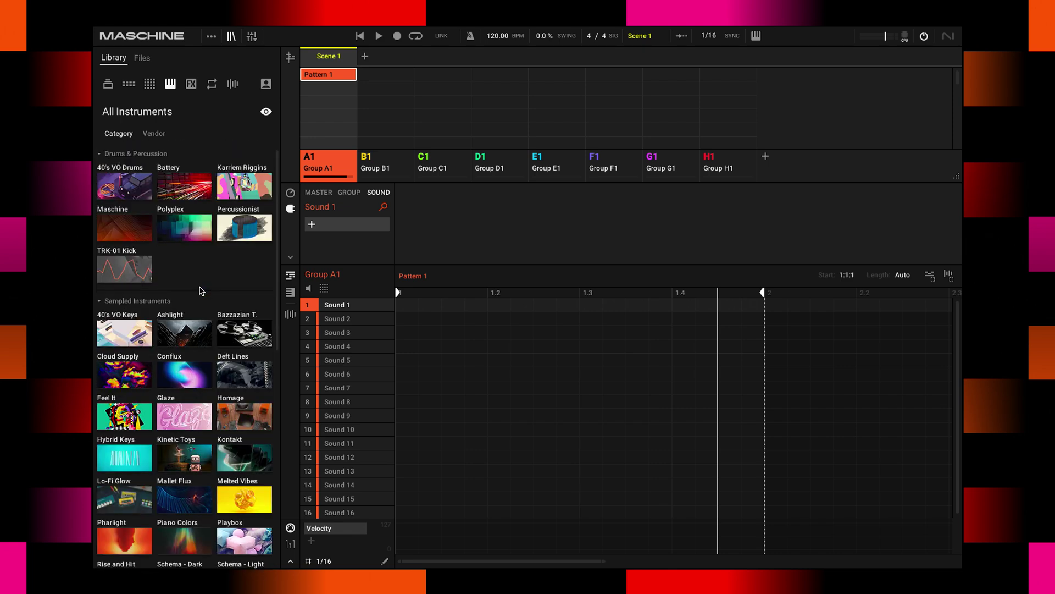
scroll(201, 393, "down", 6)
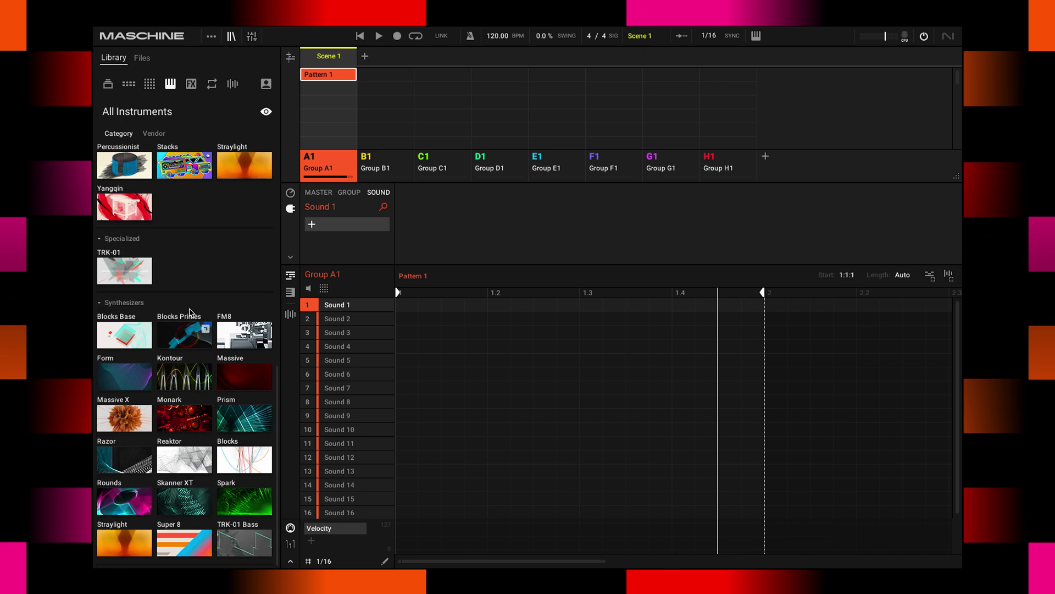
scroll(189, 311, "up", 6)
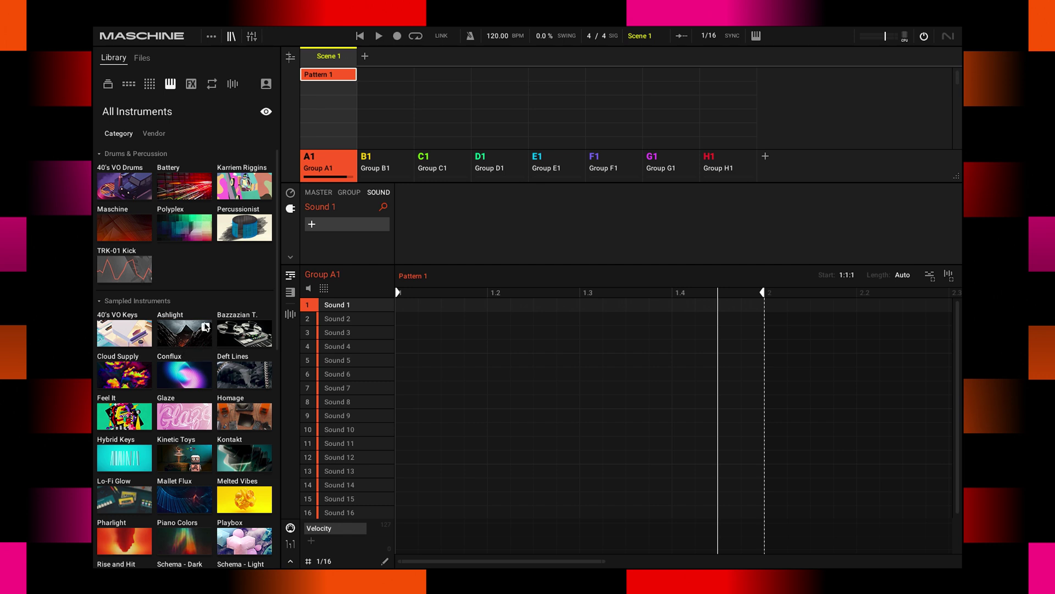
Load the Bass Damage sound preset onto Sound 1, then check its Compressor and Sampler settings
left_click(149, 84)
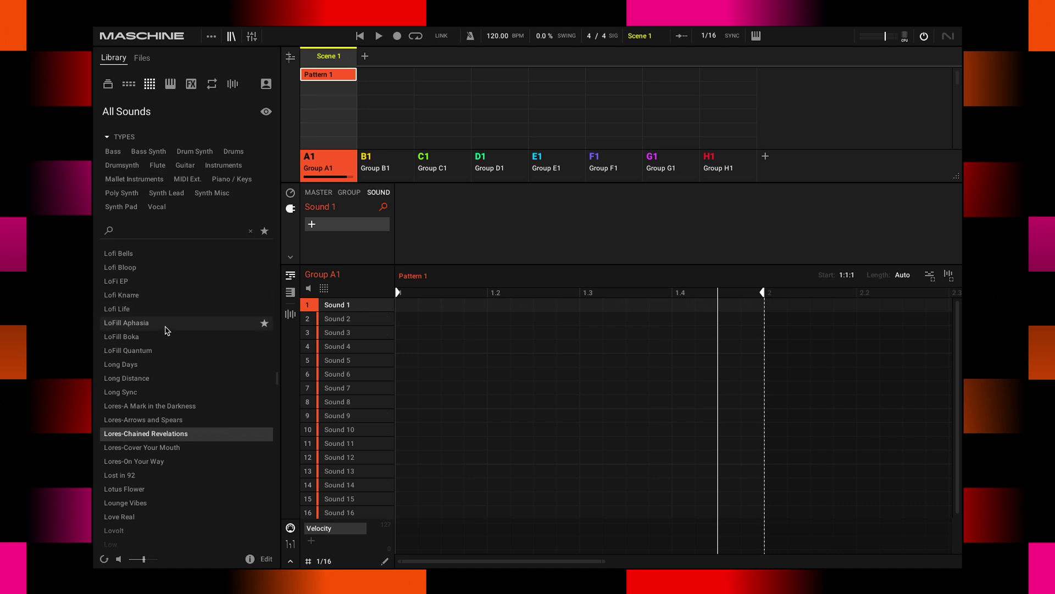
left_click_drag(278, 379, 280, 262)
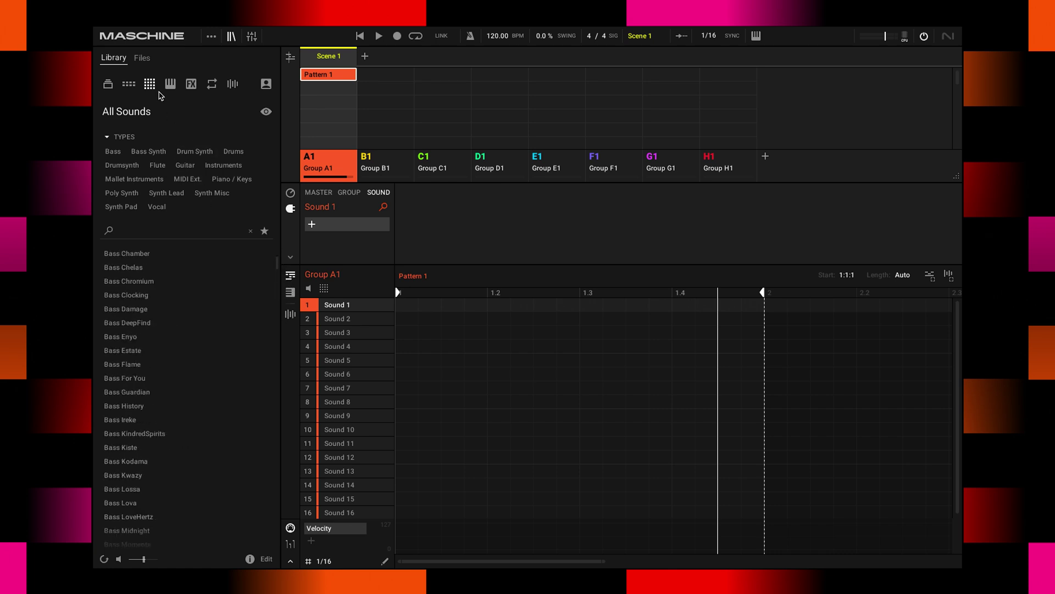
double_click(121, 310)
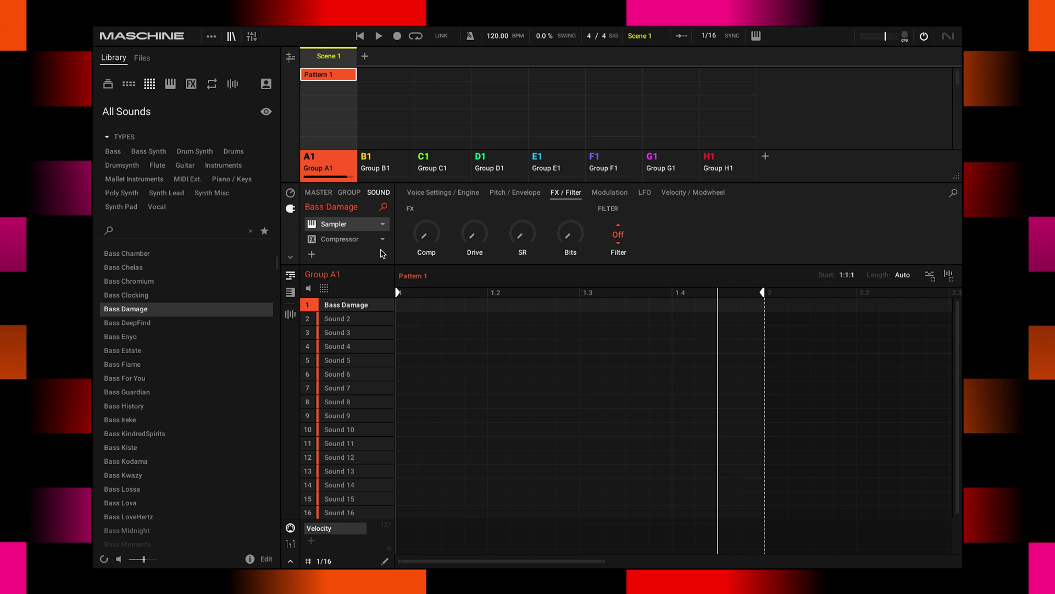
left_click(345, 244)
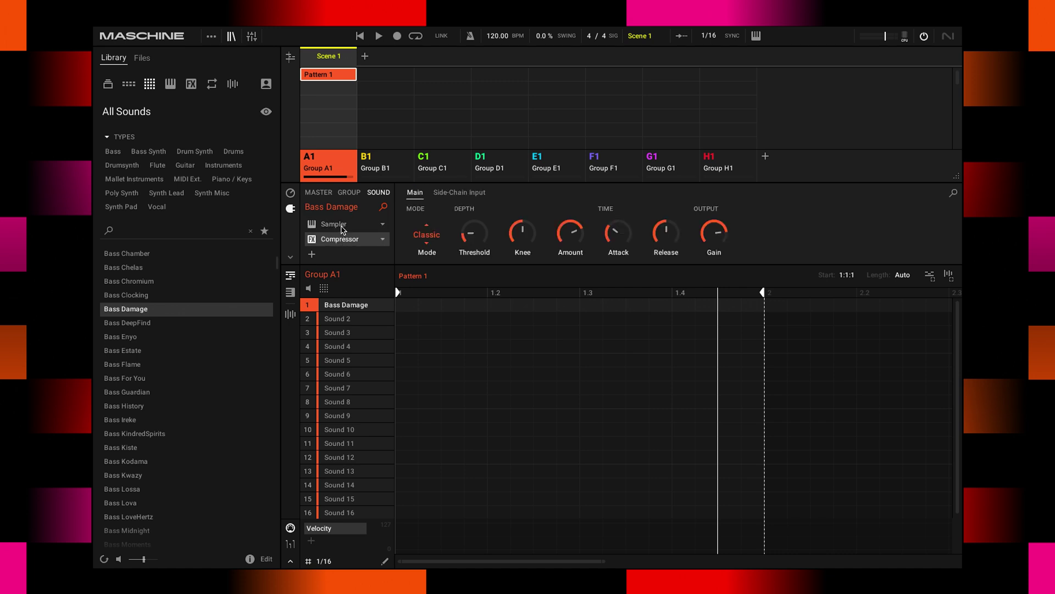
left_click(343, 228)
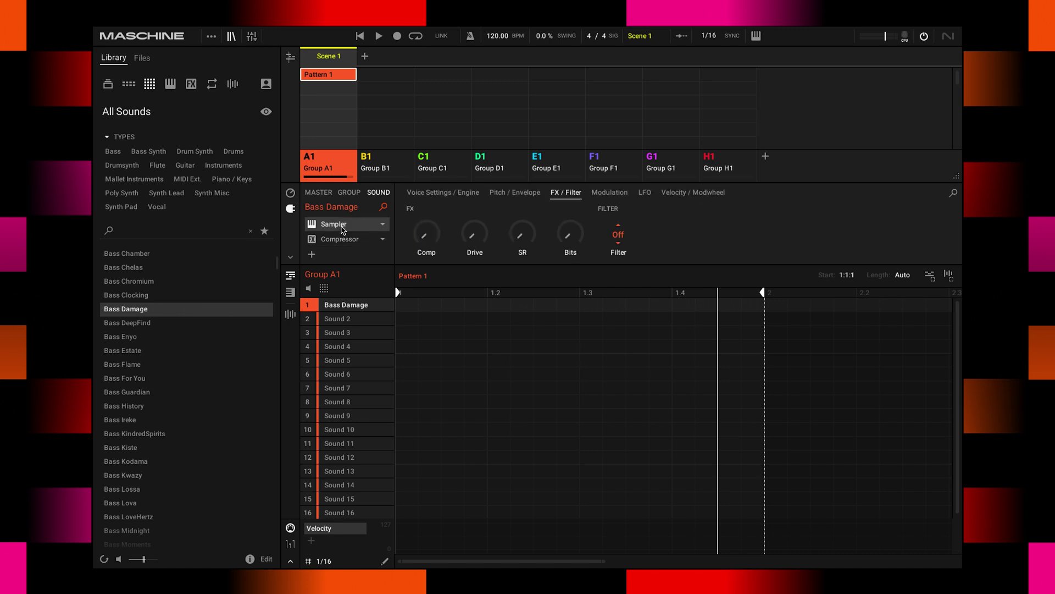
Show group kits, then switch to one-shots and audition Chord Keys Em Frap 3, 5 and 8
left_click(130, 85)
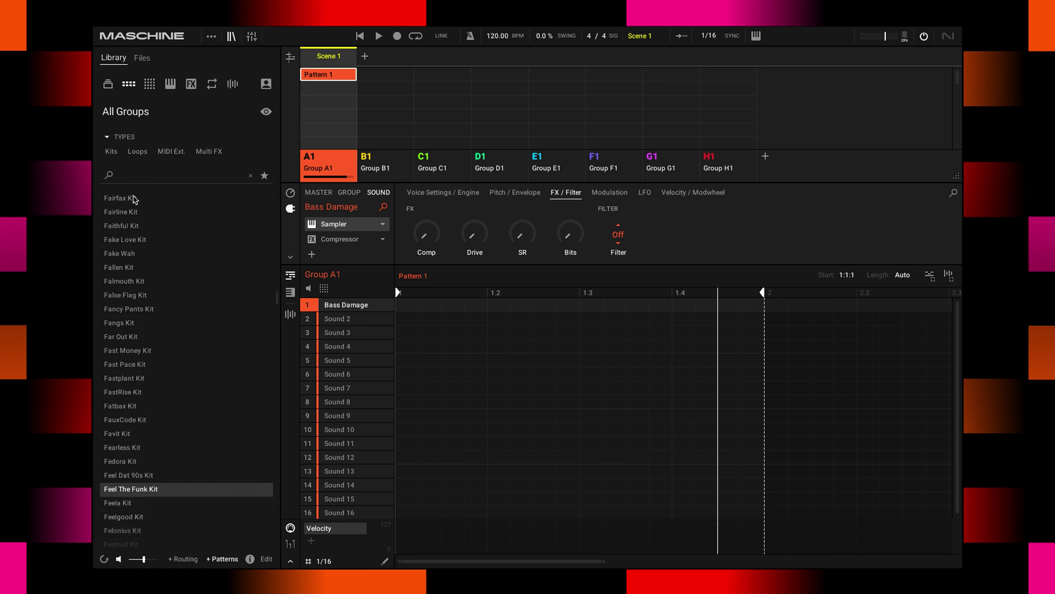
left_click(233, 85)
scroll(181, 388, "down", 1)
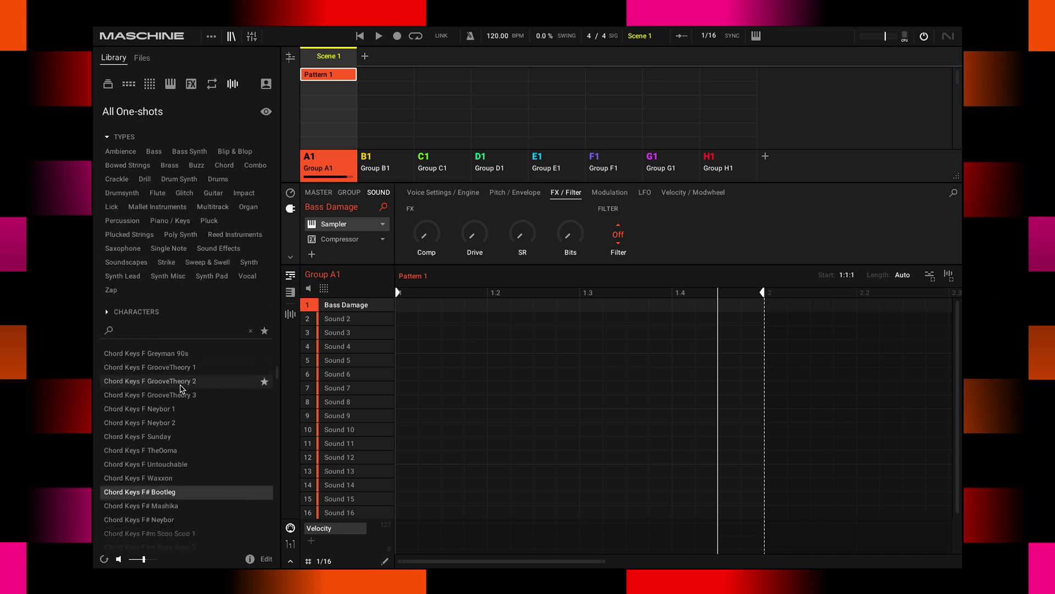
scroll(182, 388, "up", 5)
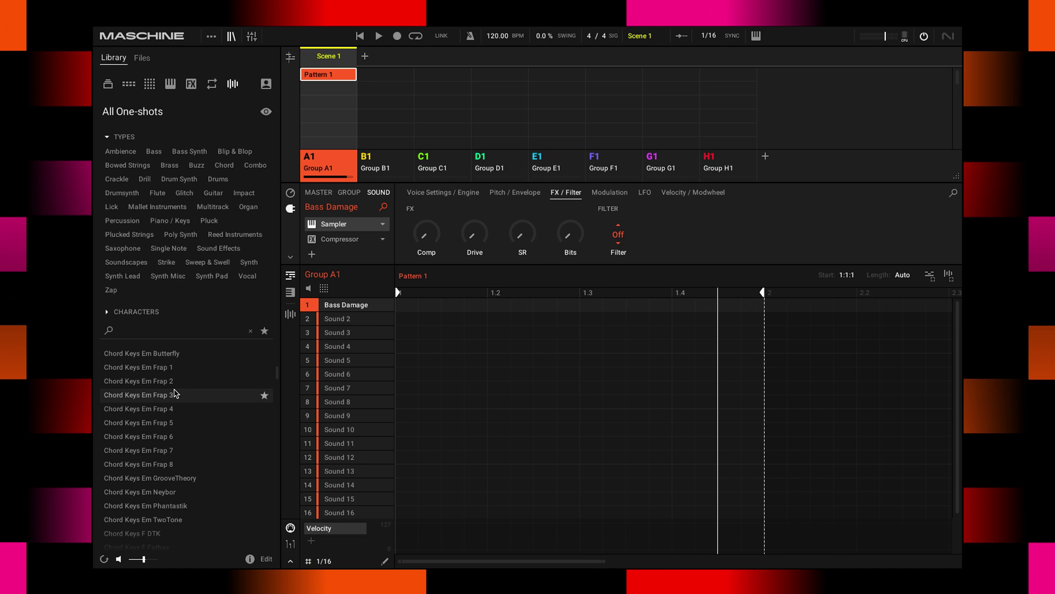
left_click(138, 394)
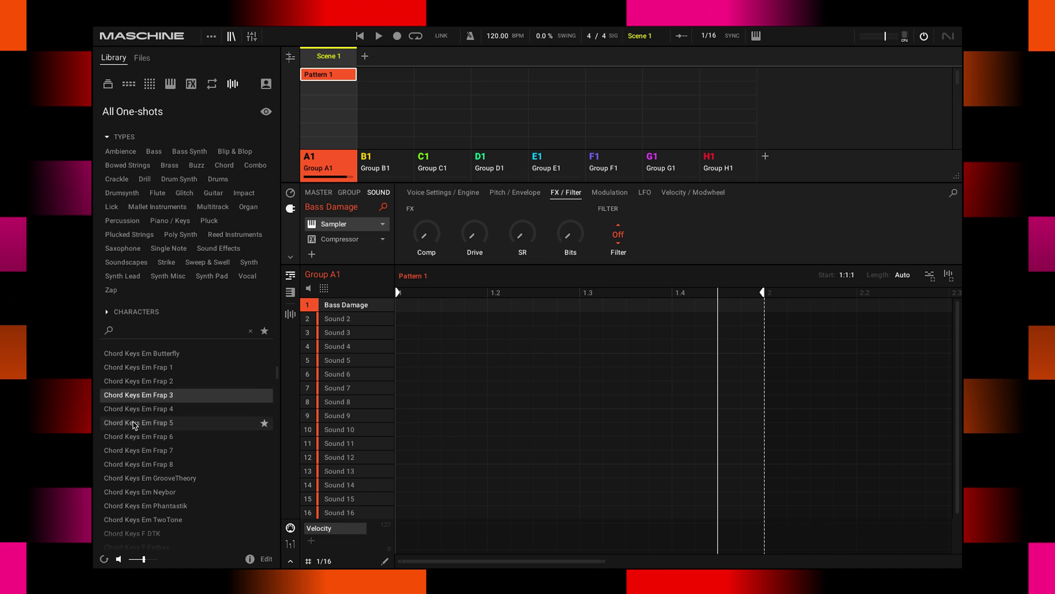
left_click(136, 424)
left_click(141, 465)
Scroll further through the one-shots, then return the library to the All Groups kit list
scroll(142, 466, "down", 8)
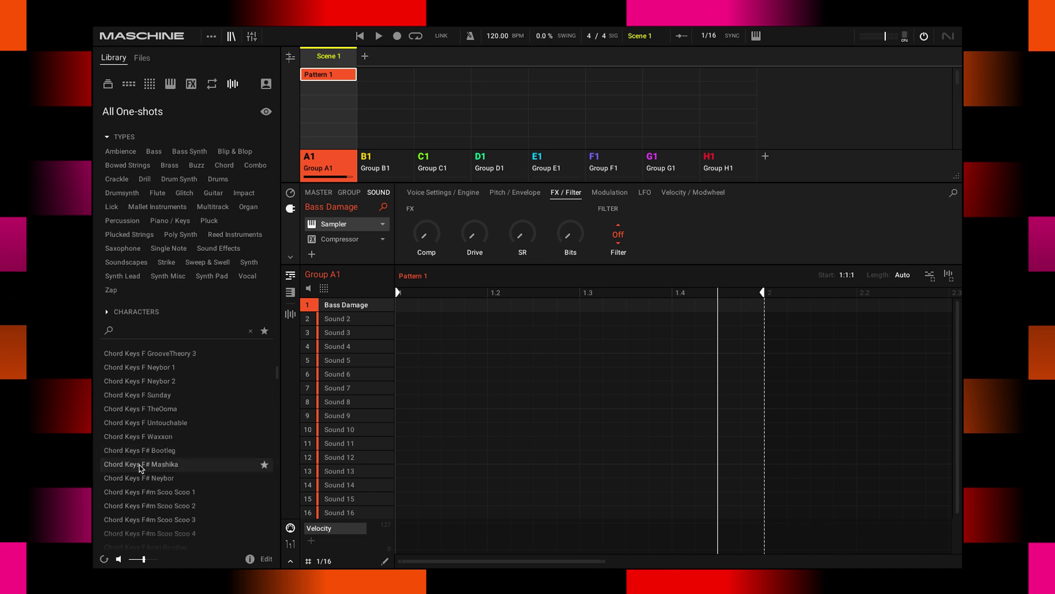
scroll(141, 467, "down", 15)
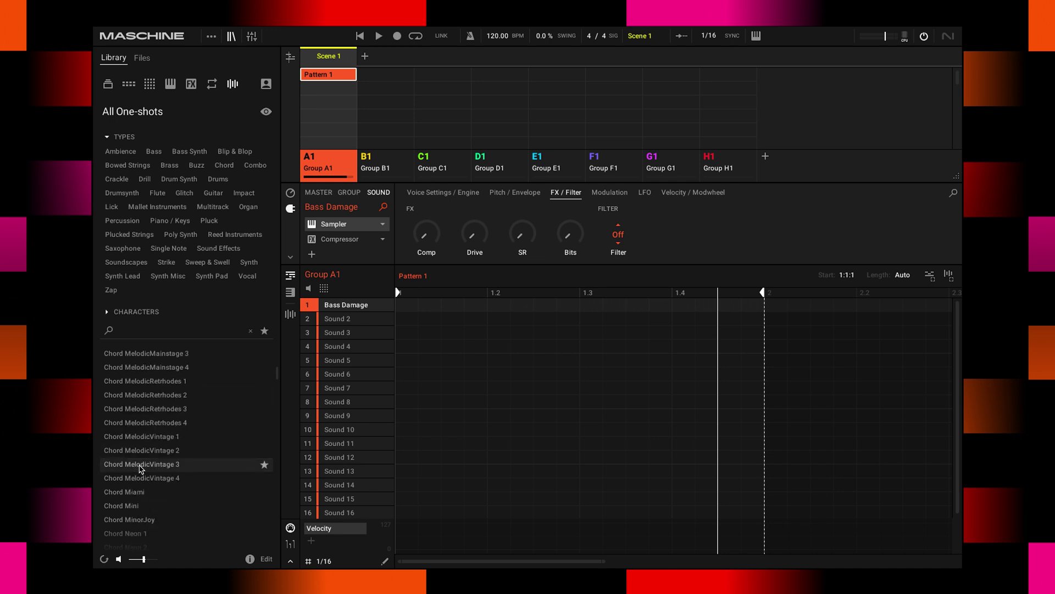
scroll(142, 468, "down", 5)
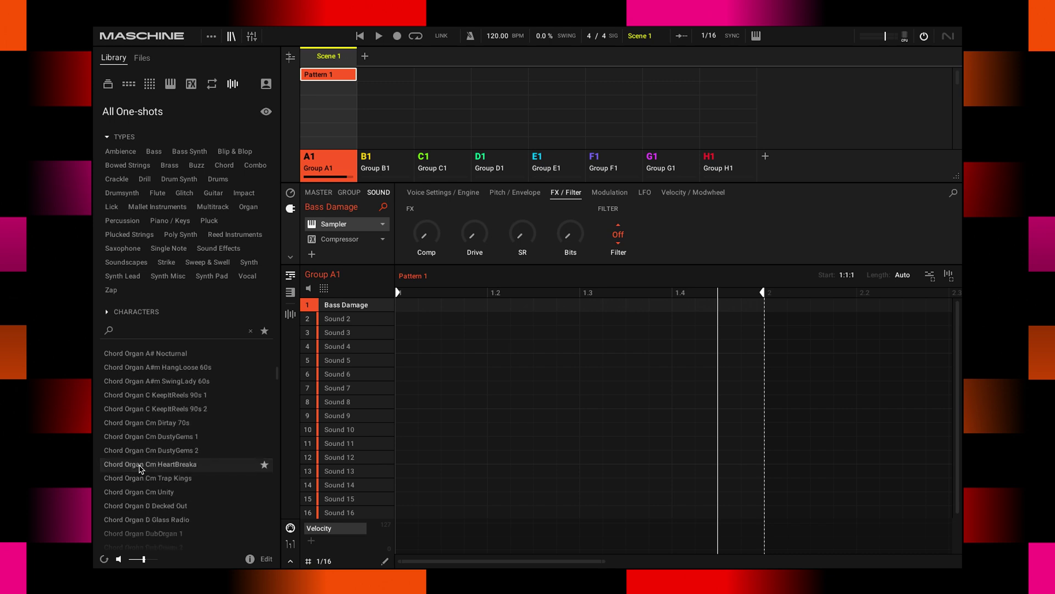
left_click(130, 84)
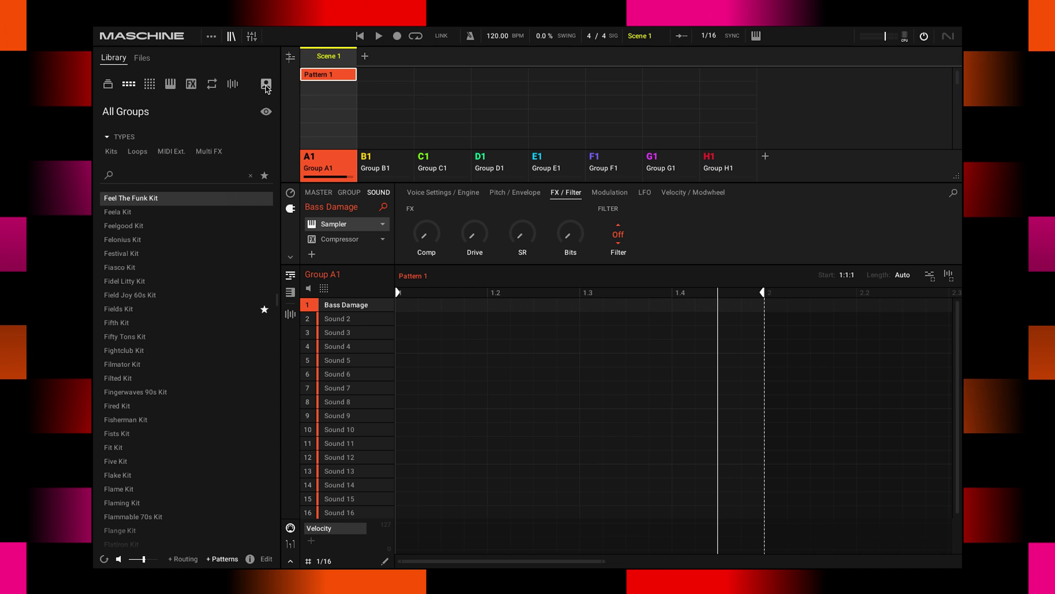
Toggle the user-content filter on the All Groups list until kits from 000 Notes Kit appear
left_click(266, 86)
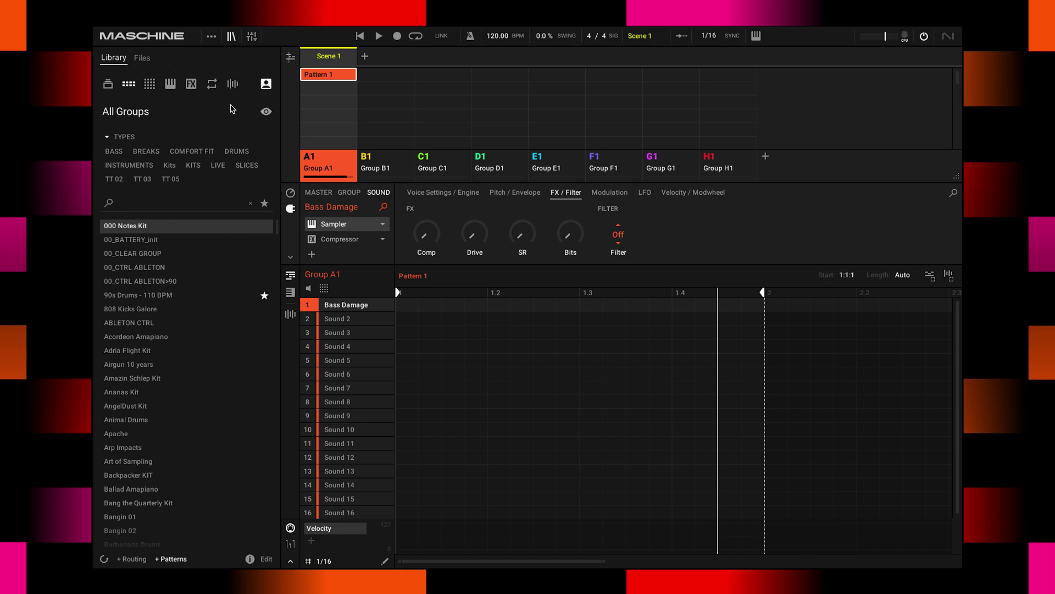
left_click(266, 87)
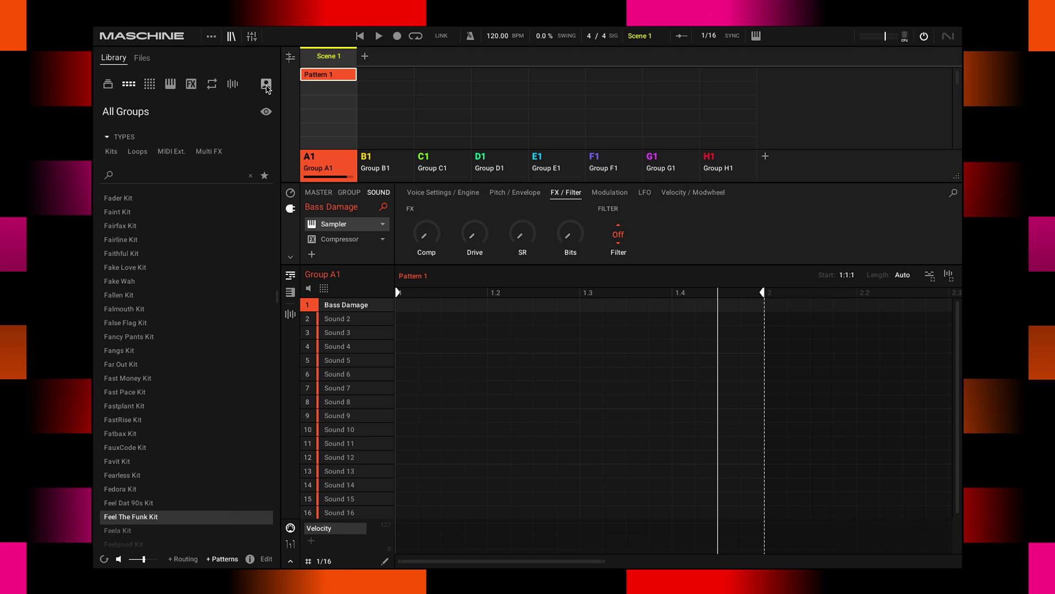
left_click(266, 86)
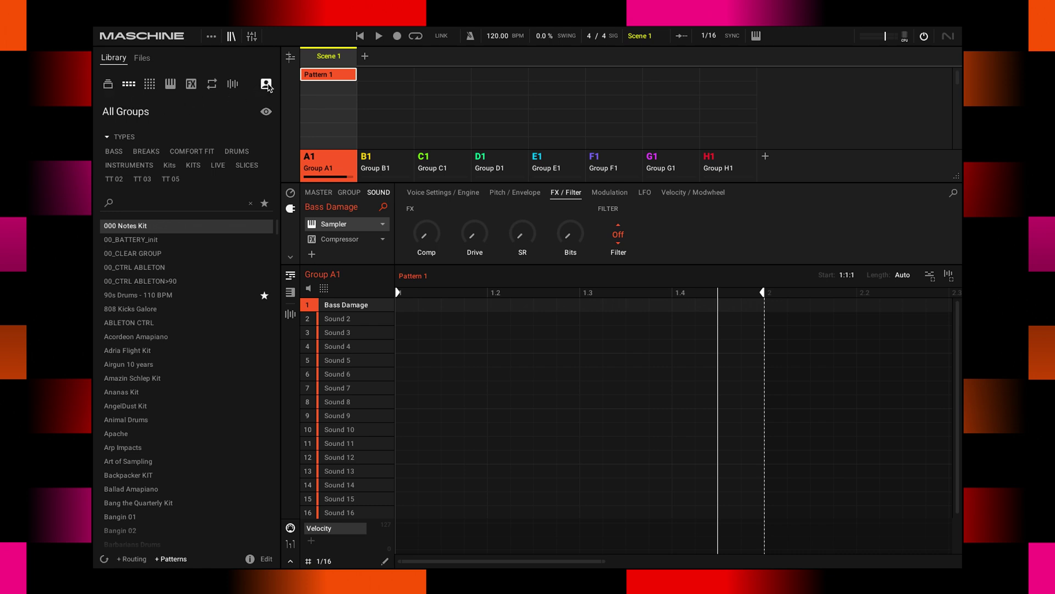
Scroll through the library's projects, then list All One-shots starting at A_Comfort_Snare_04
left_click(108, 86)
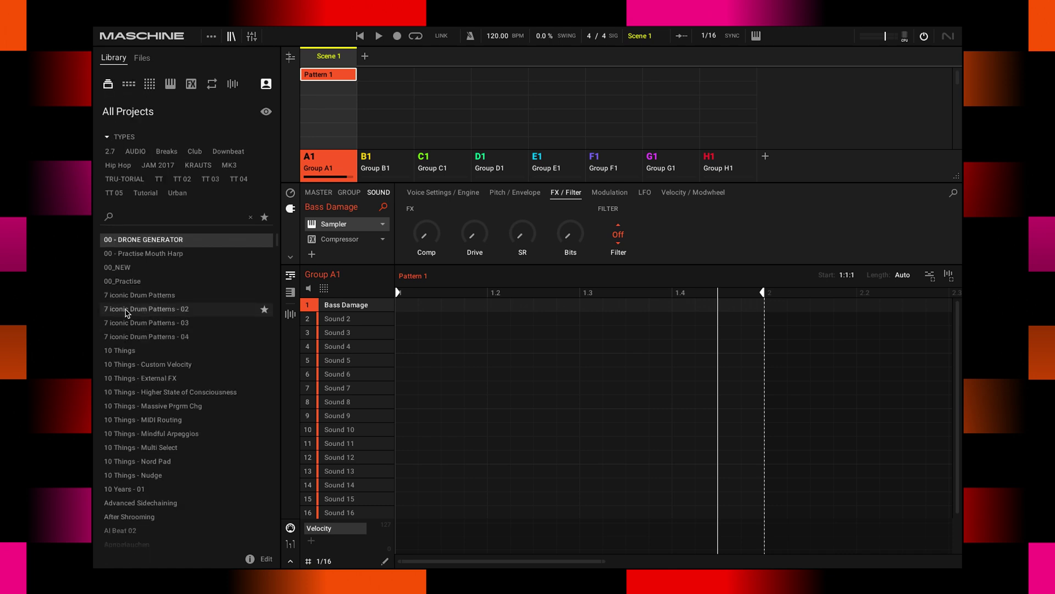
scroll(126, 315, "down", 10)
scroll(126, 315, "down", 15)
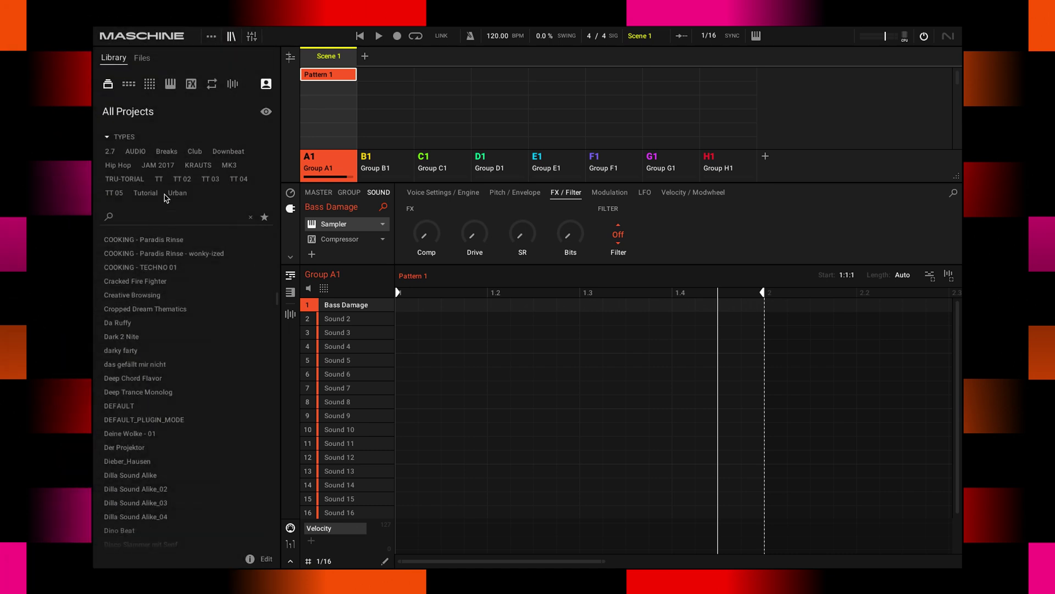
left_click(233, 85)
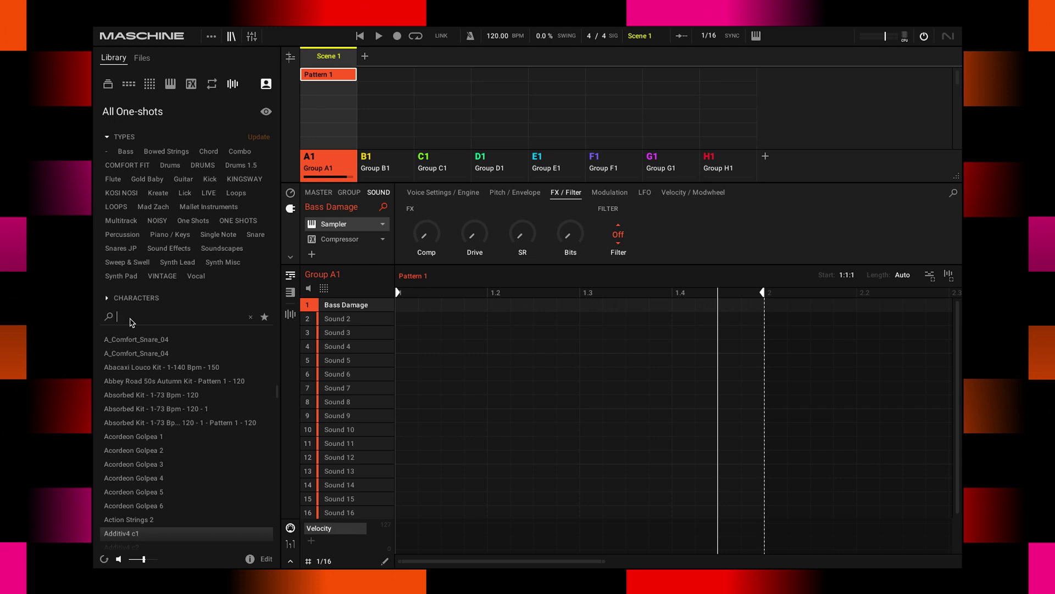
Search the one-shots for 'lofi', switch results to factory content, then clear the search
type("lofi")
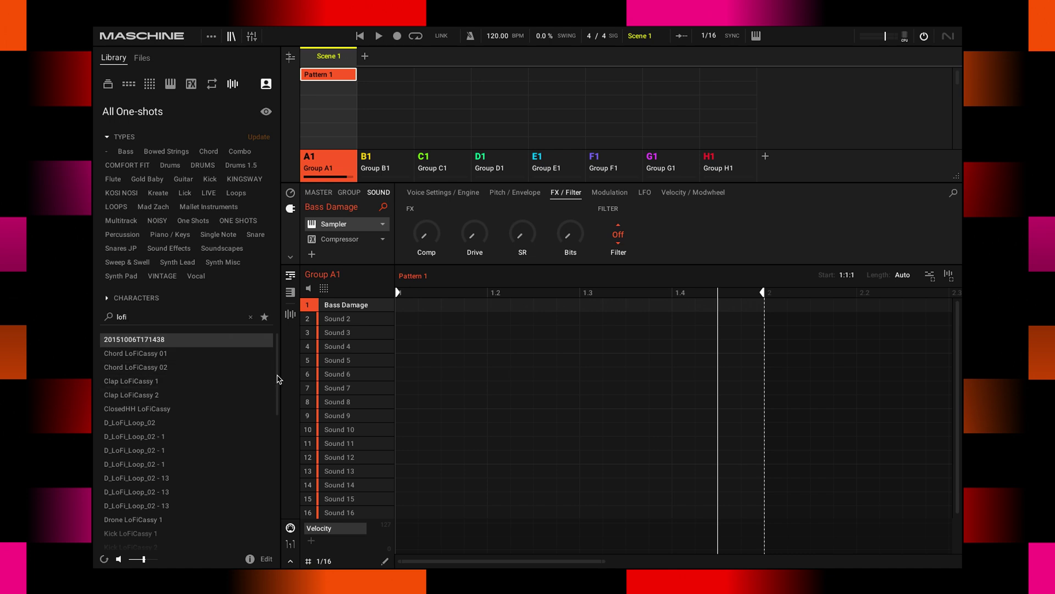
mouse_move(279, 373)
left_mouse_down()
mouse_move(278, 493)
mouse_move(273, 392)
left_mouse_up()
left_click(266, 84)
scroll(175, 466, "down", 10)
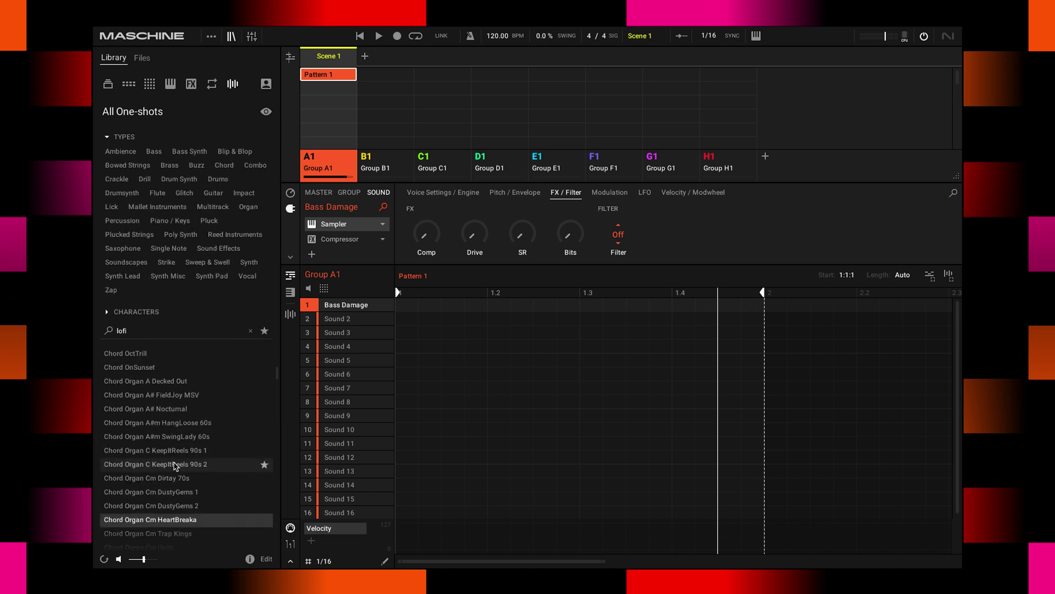
scroll(175, 466, "up", 15)
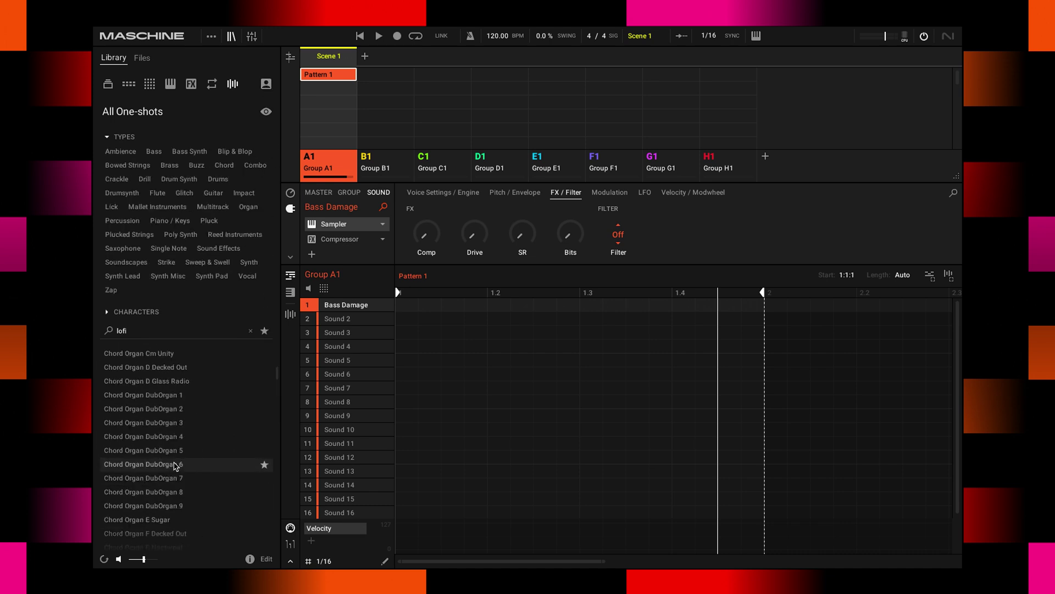
scroll(175, 462, "up", 5)
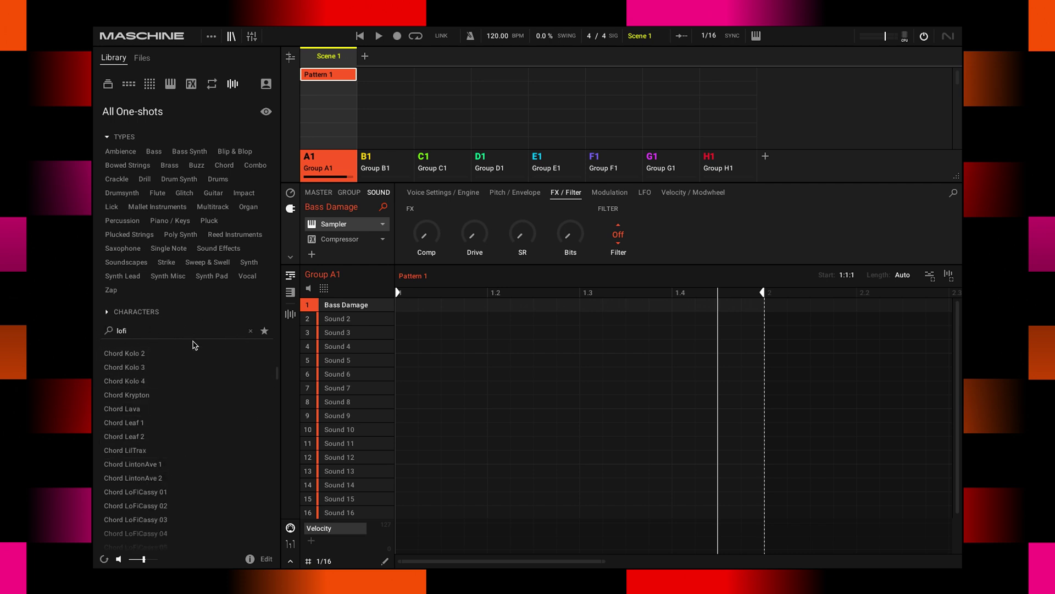
left_click(250, 331)
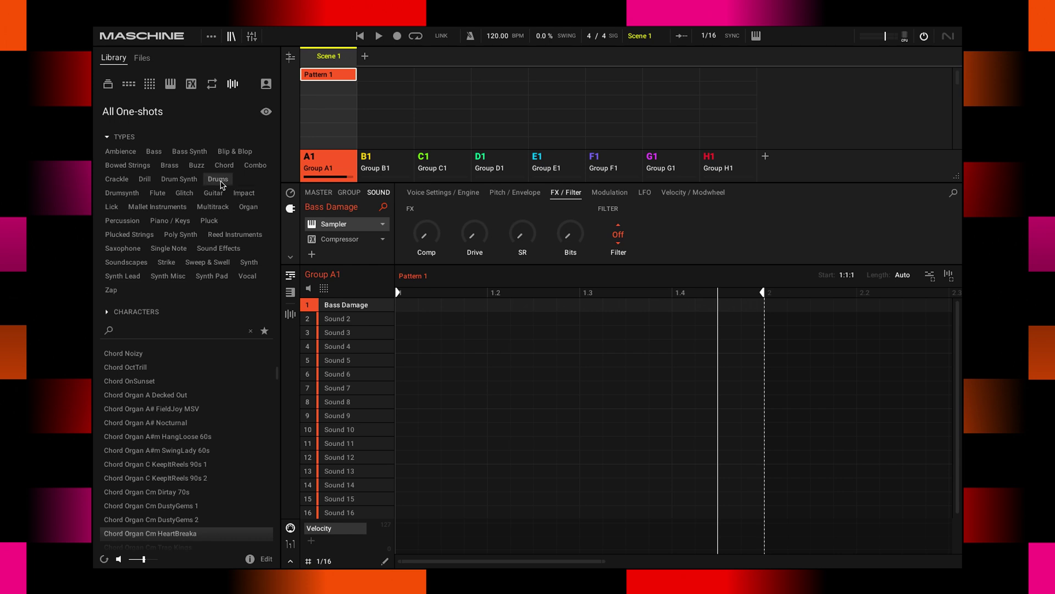
Filter one-shots to Drums and Clap with the Vinyl character, briefly trying Distorted
left_click(218, 179)
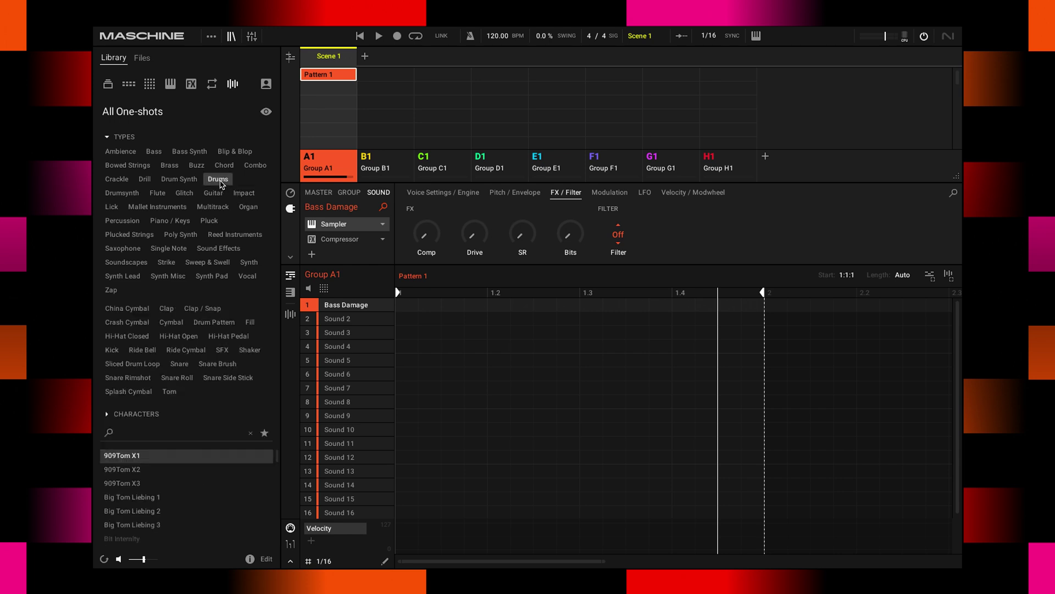
left_click(167, 308)
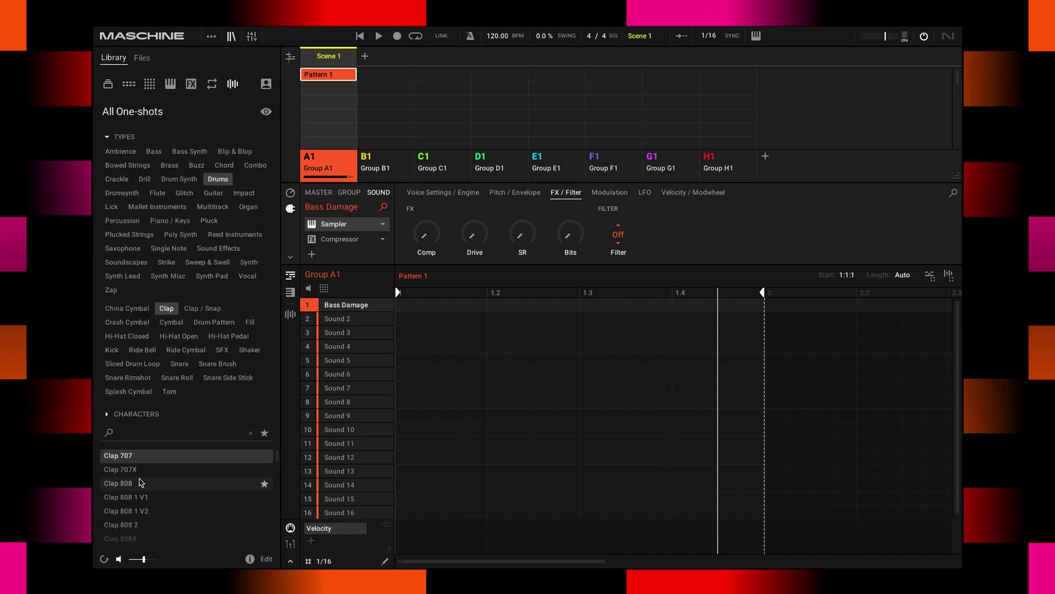
left_click(108, 414)
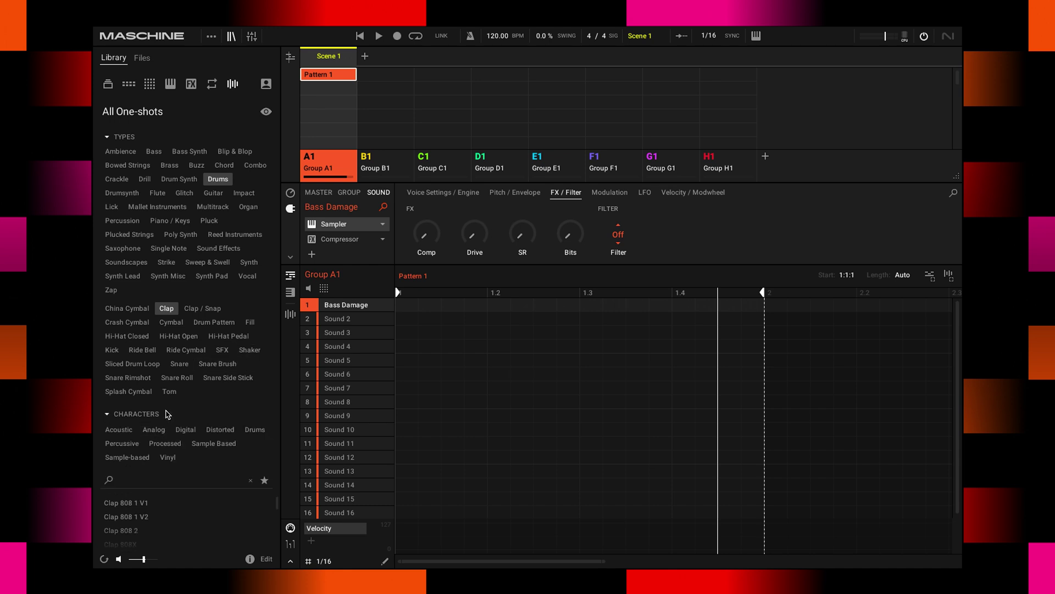
left_click(168, 457)
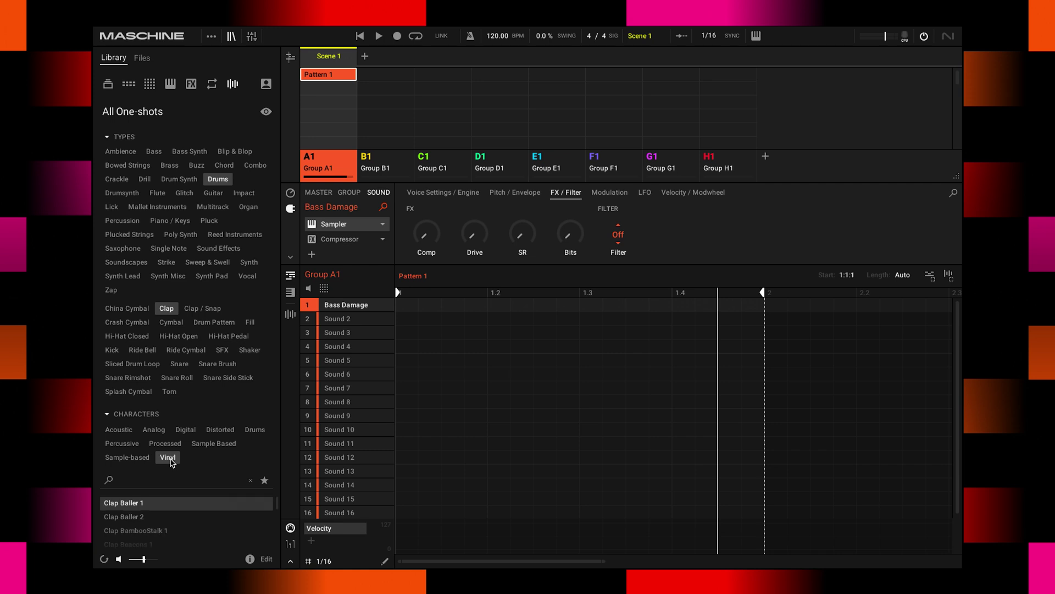
left_click(220, 429)
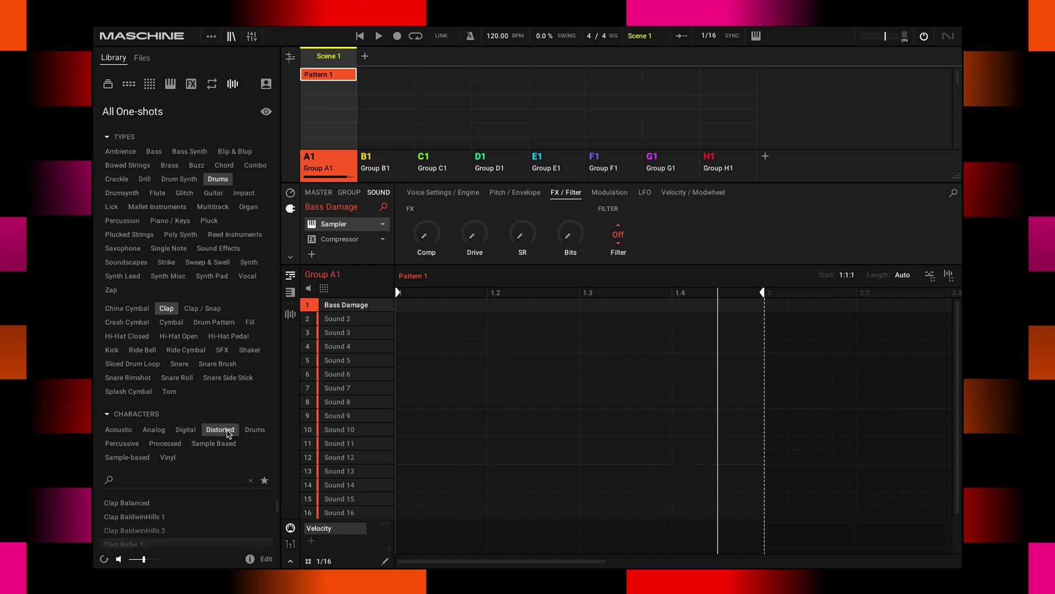
left_click(168, 459)
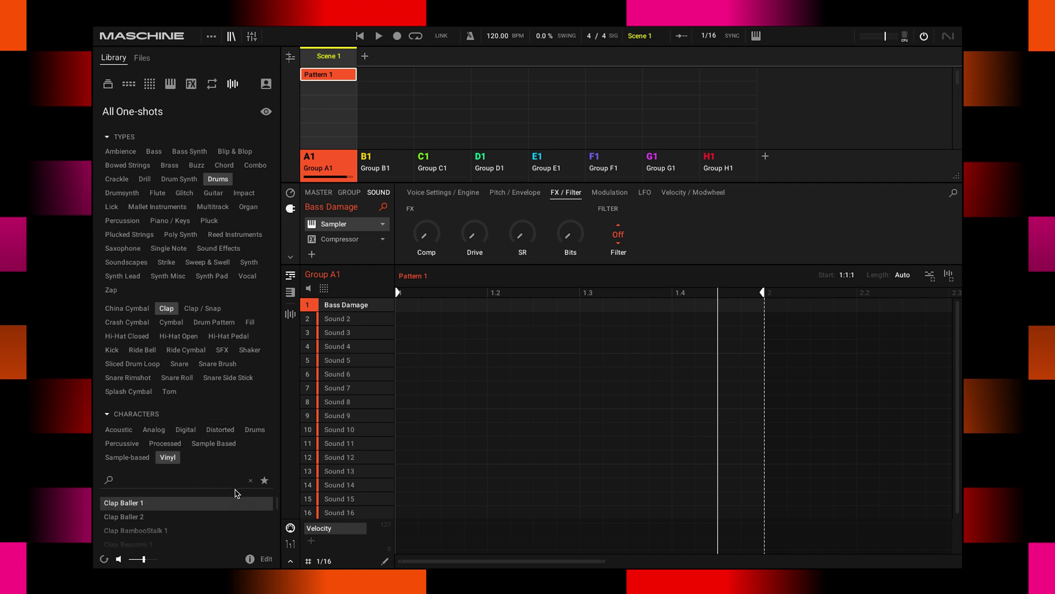
Collapse the type filters and audition Clap Chlorophylliac, Buzzcut, Blade and BambooStalk 1
left_click(107, 136)
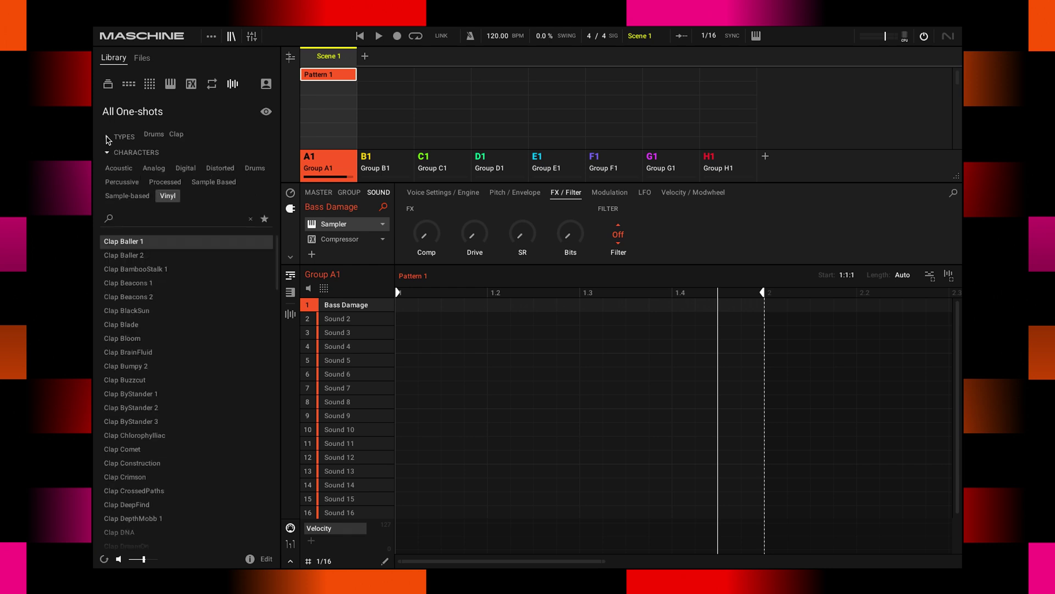
left_click(144, 435)
left_click(126, 379)
left_click(123, 324)
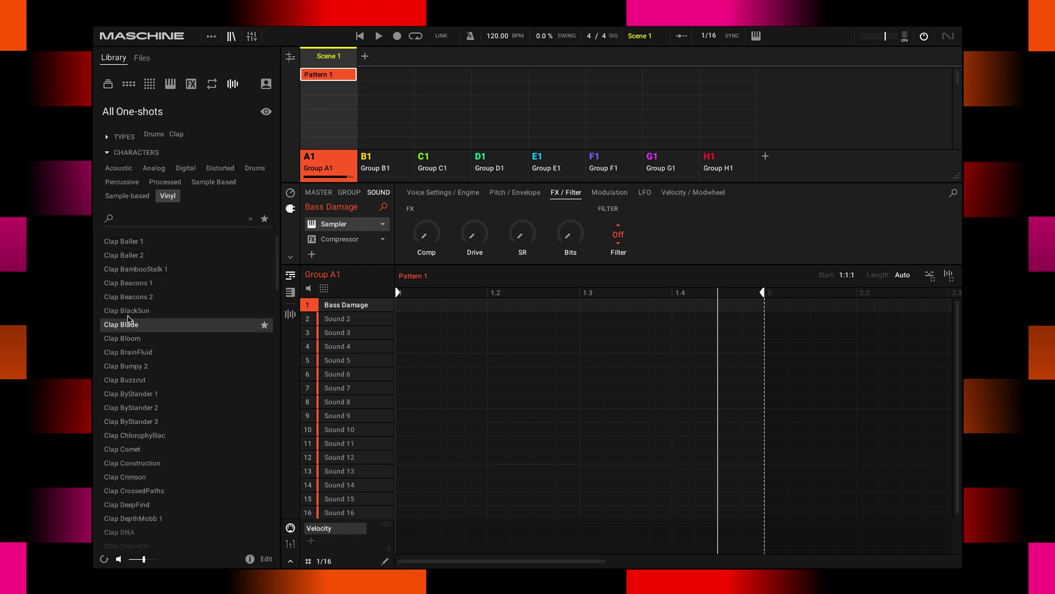
left_click(127, 269)
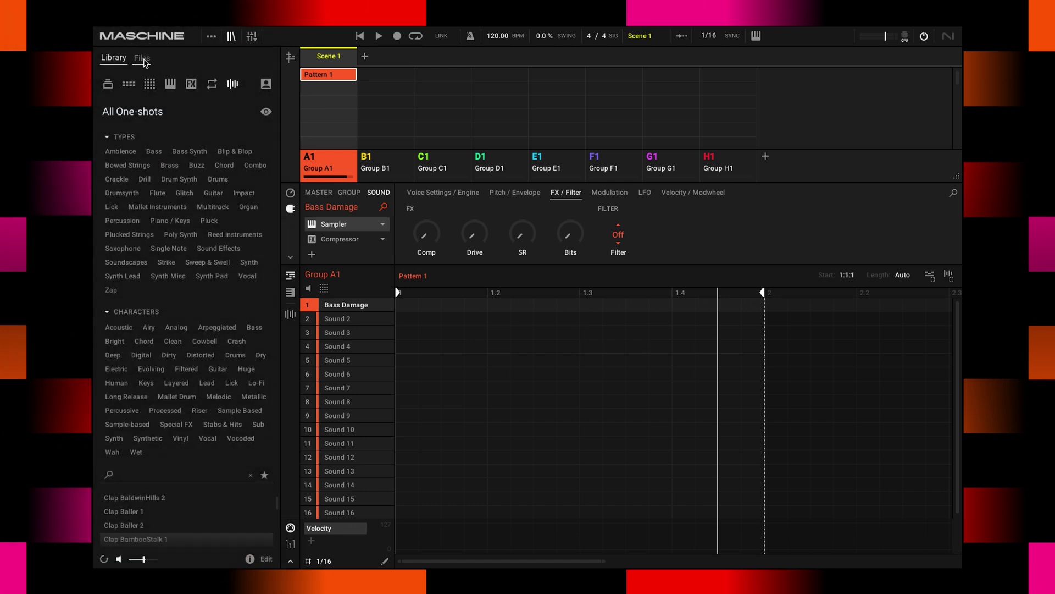
Browse files on disk, open Macintosh HD, then go back up to the Workspace level
left_click(144, 59)
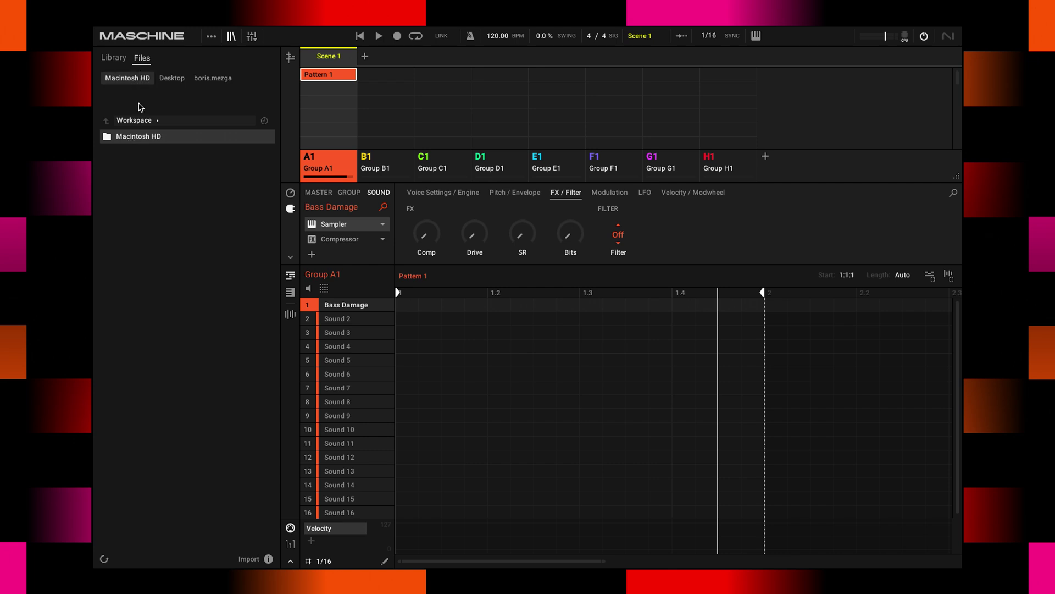
double_click(133, 141)
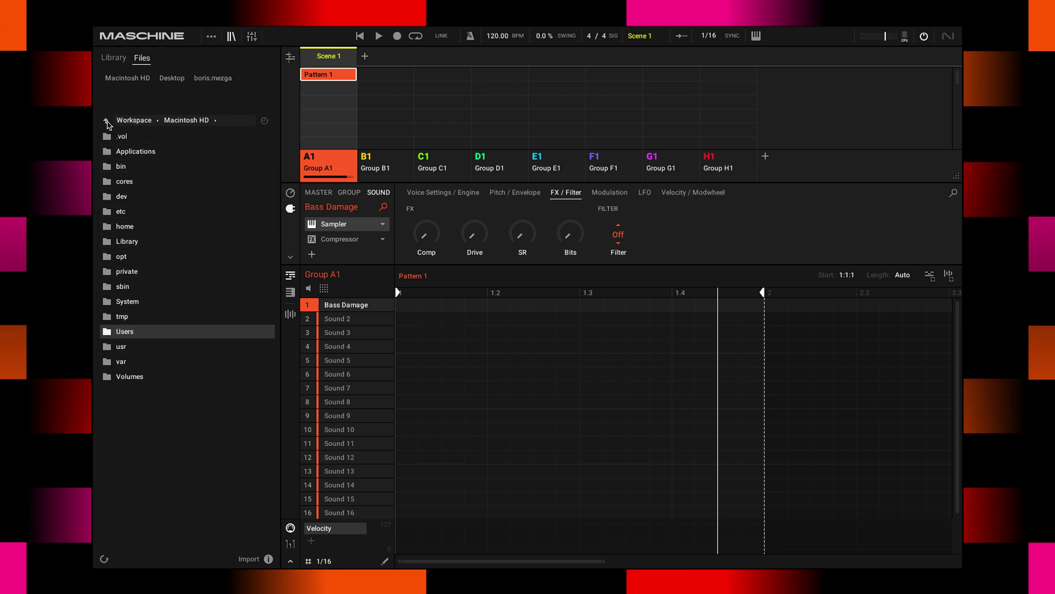
left_click(107, 121)
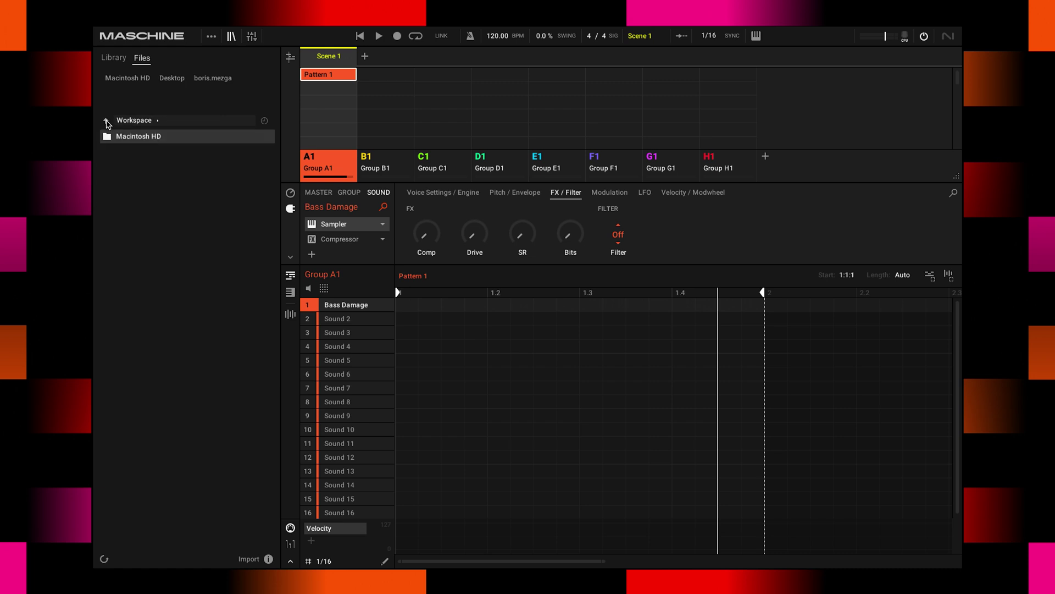